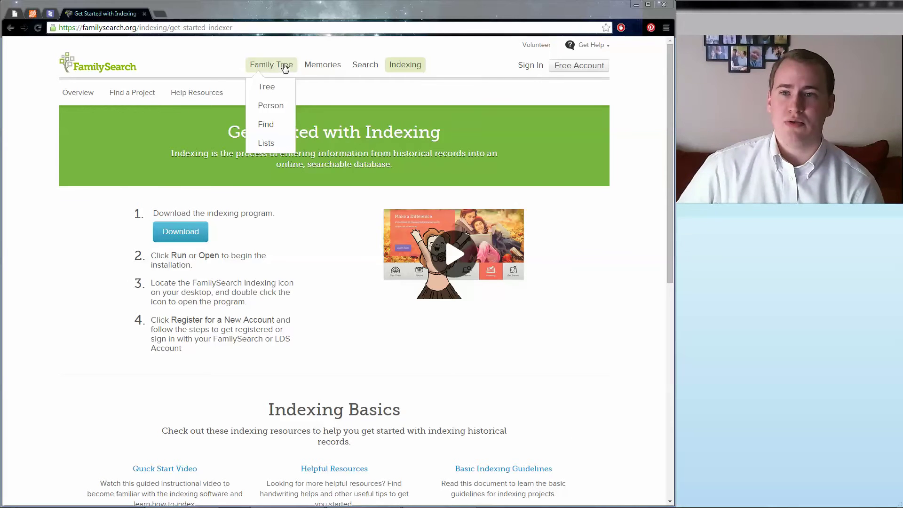
Go to the Indexing overview and open its Get Started page on the FamilySearch website
{"action": "mouse_move", "coordinate": [405, 66]}
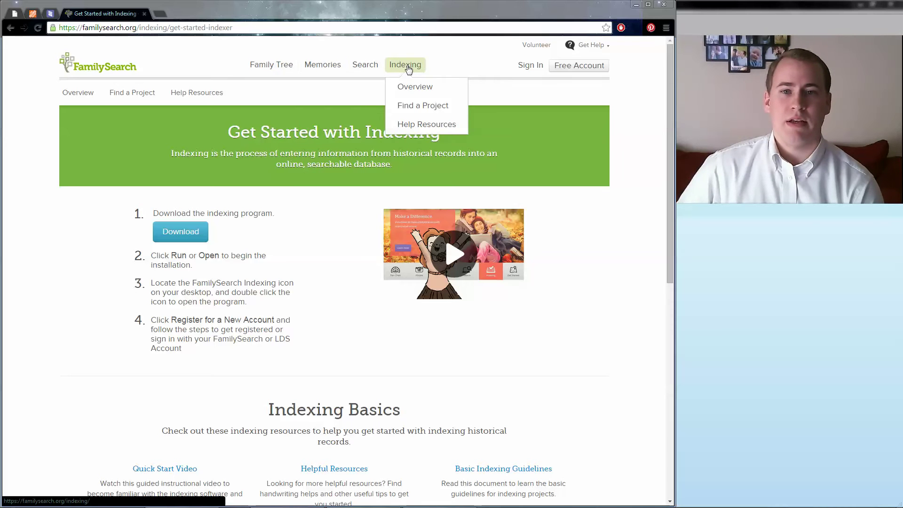
{"action": "left_click", "coordinate": [409, 68]}
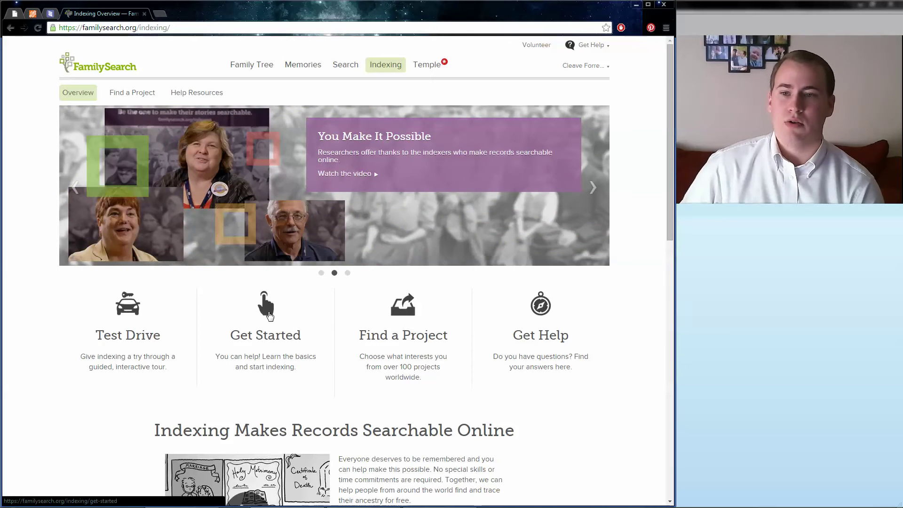
{"action": "left_click", "coordinate": [270, 315]}
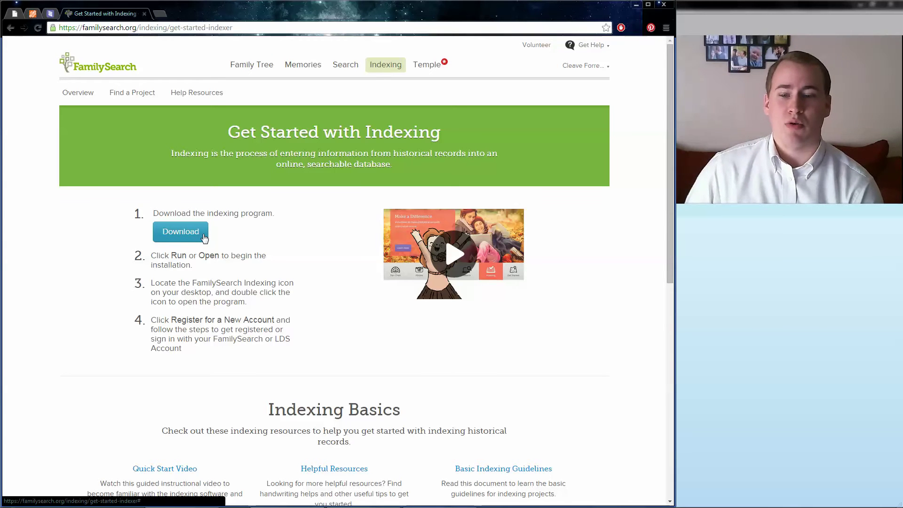
Switch to the FamilySearch Indexing program and sign in with the account user name and password
{"action": "mouse_move", "coordinate": [362, 503]}
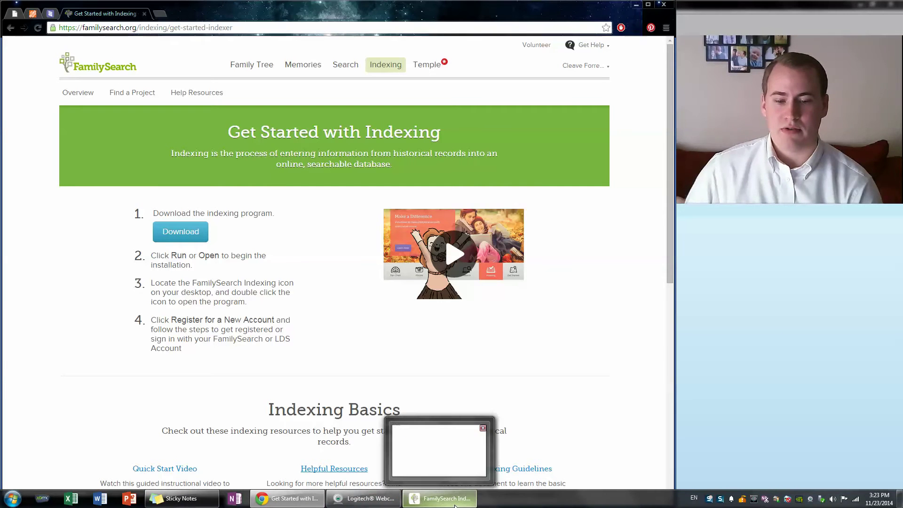
{"action": "left_click", "coordinate": [414, 438]}
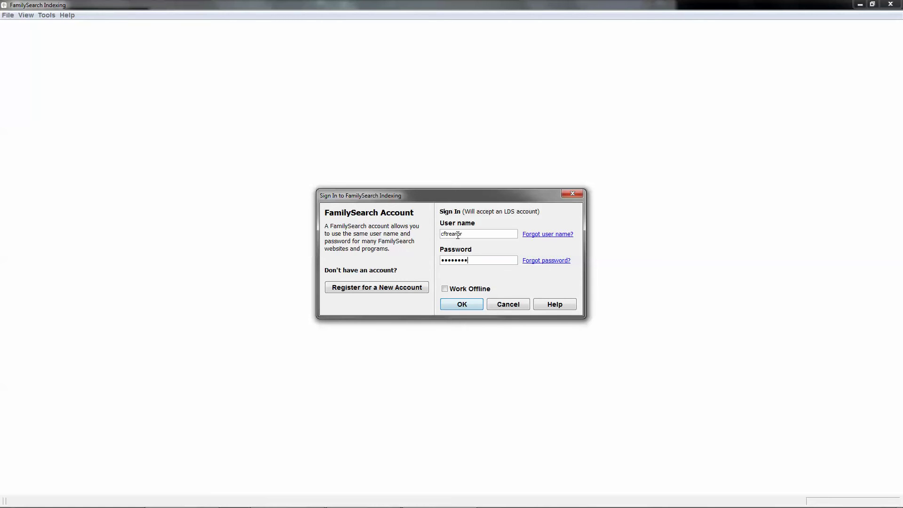
{"action": "key", "text": "Return"}
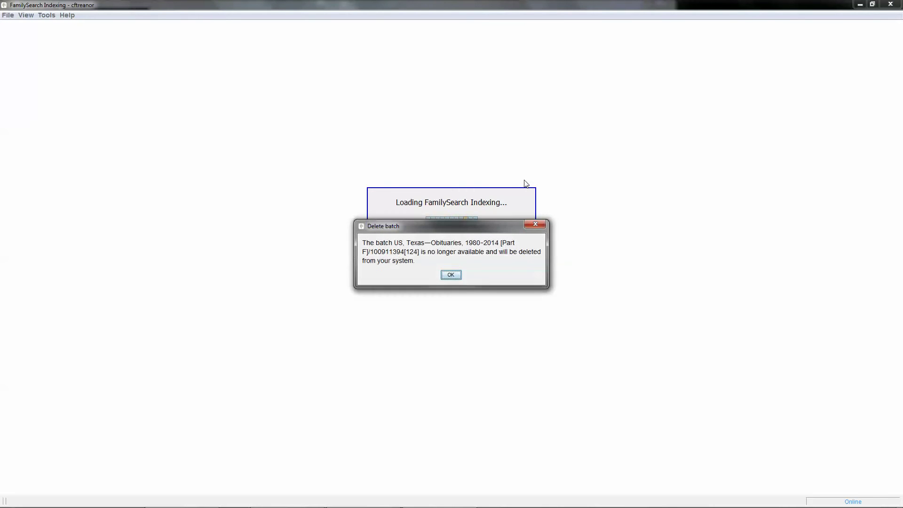
Acknowledge the deletion notices for the unavailable Texas obituaries batches while the program loads
{"action": "left_click", "coordinate": [451, 275]}
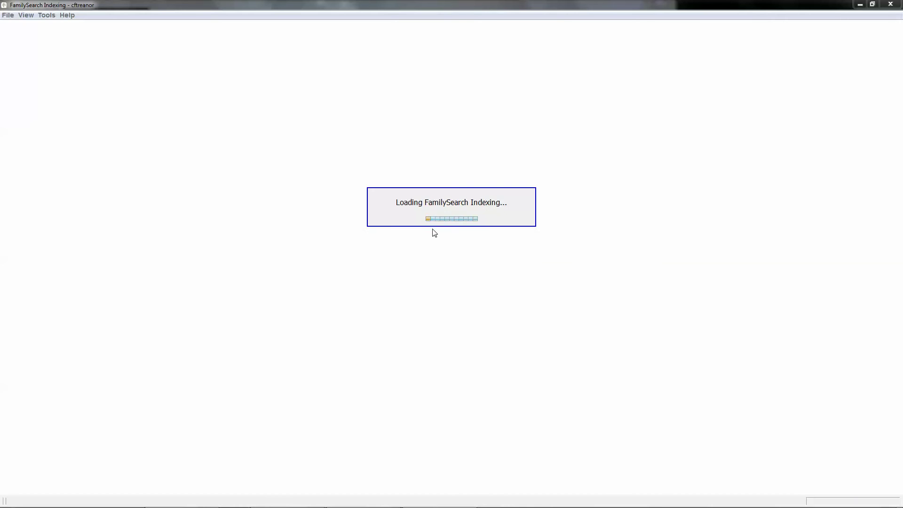
{"action": "left_click", "coordinate": [452, 276]}
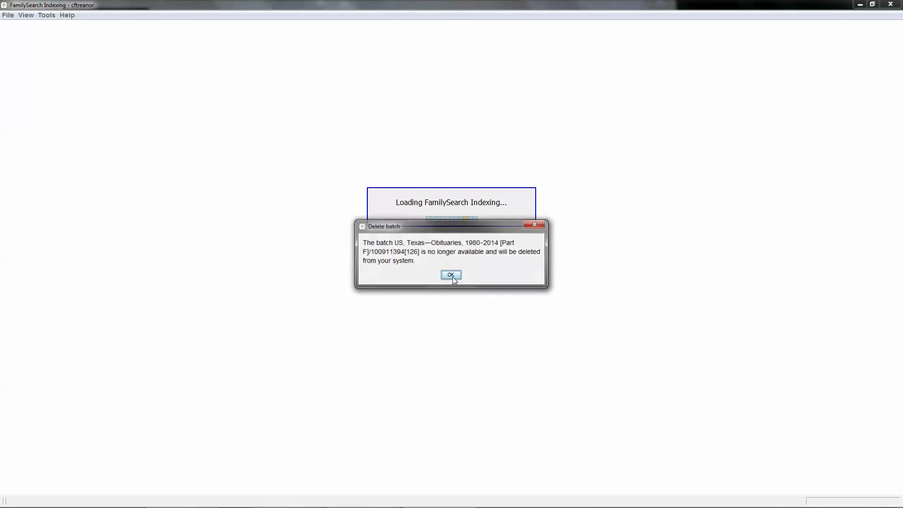
{"action": "left_click", "coordinate": [452, 275]}
{"action": "left_click", "coordinate": [452, 275]}
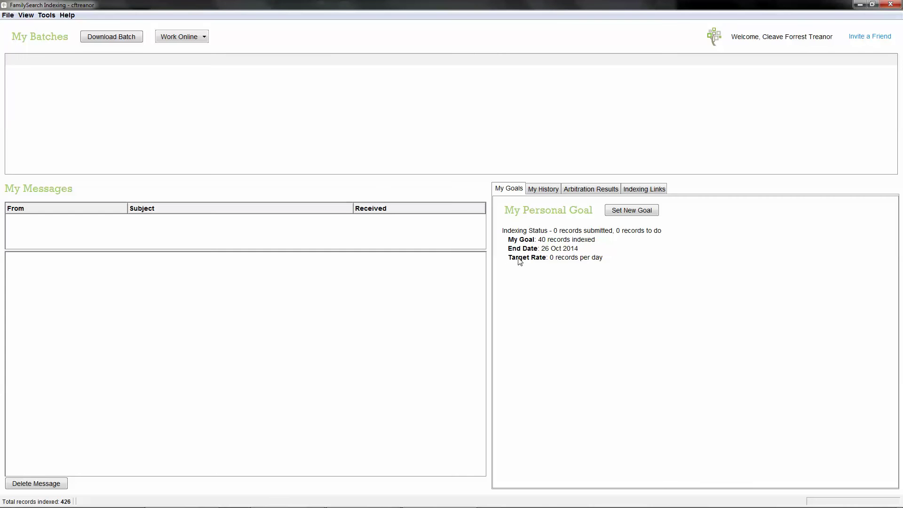
Download one beginning-level US, Iowa—1925 State Census [Part A] batch from all projects and dismiss the batch notice and project instructions
{"action": "left_click", "coordinate": [115, 38]}
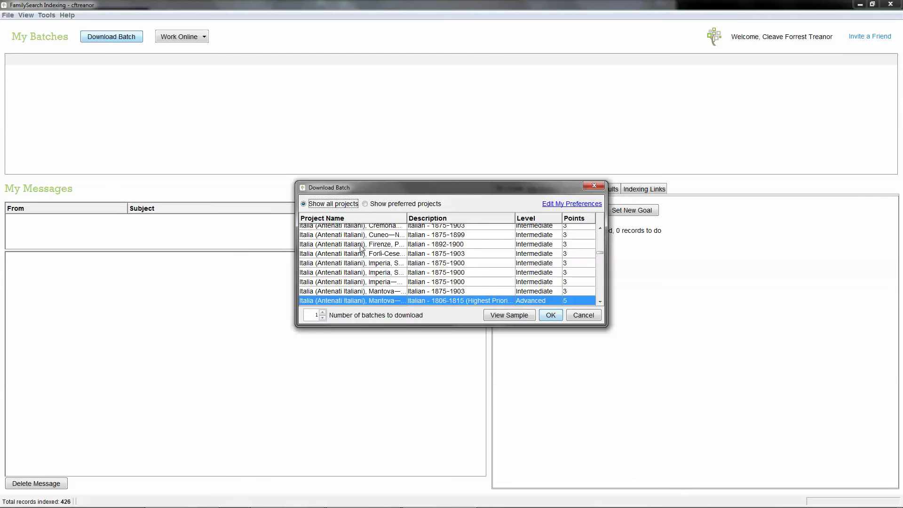
{"action": "scroll", "coordinate": [361, 247], "scroll_direction": "up", "scroll_amount": 15}
{"action": "scroll", "coordinate": [426, 257], "scroll_direction": "up", "scroll_amount": 8}
{"action": "scroll", "coordinate": [426, 257], "scroll_direction": "down", "scroll_amount": 20}
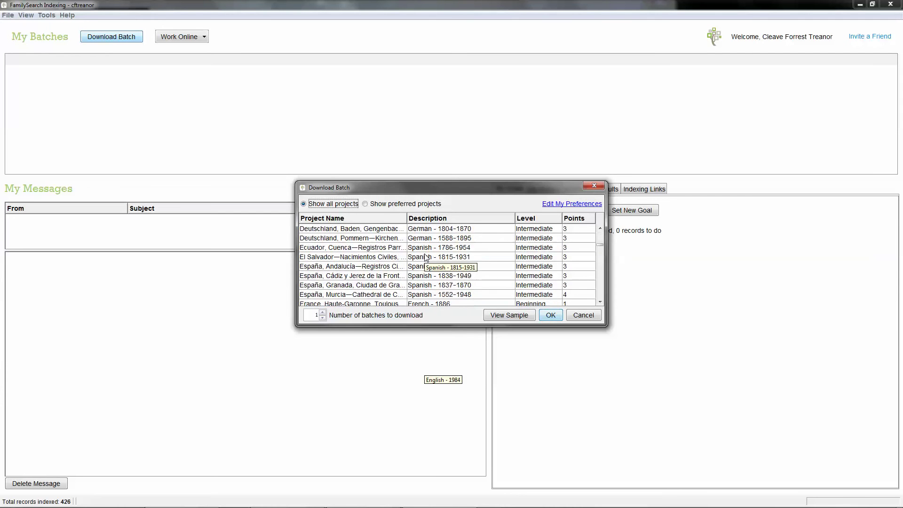
{"action": "scroll", "coordinate": [426, 257], "scroll_direction": "down", "scroll_amount": 15}
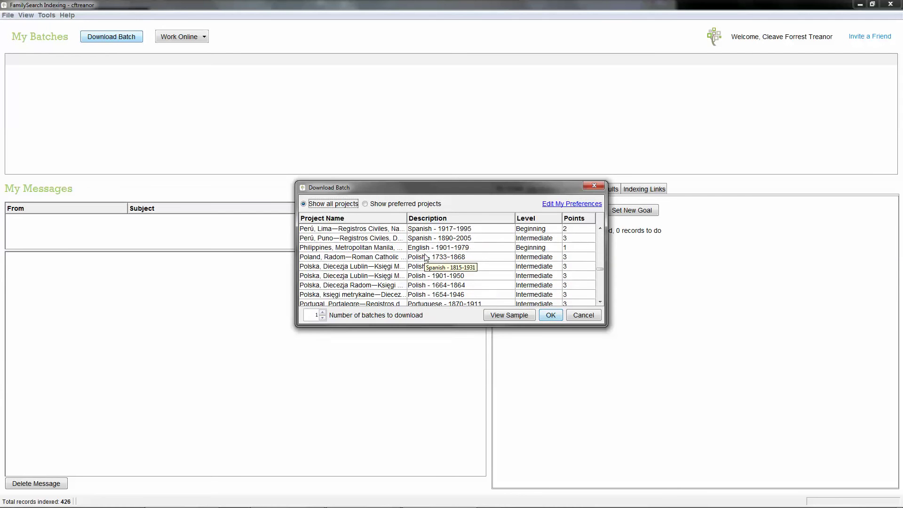
{"action": "scroll", "coordinate": [425, 256], "scroll_direction": "down", "scroll_amount": 1}
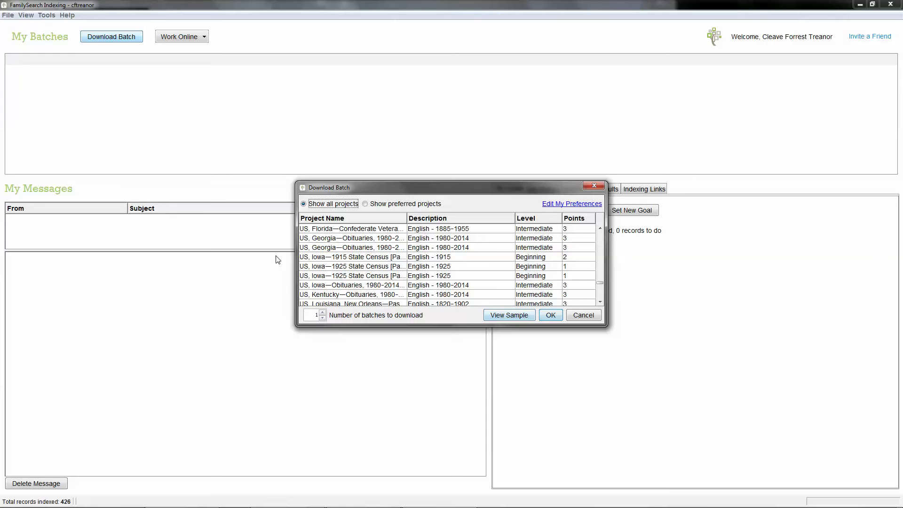
{"action": "left_click", "coordinate": [328, 268]}
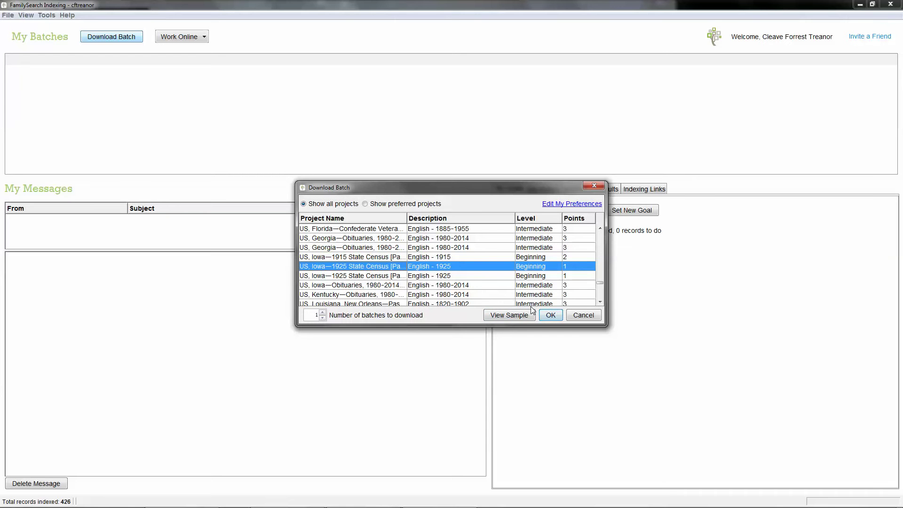
{"action": "left_click", "coordinate": [551, 316]}
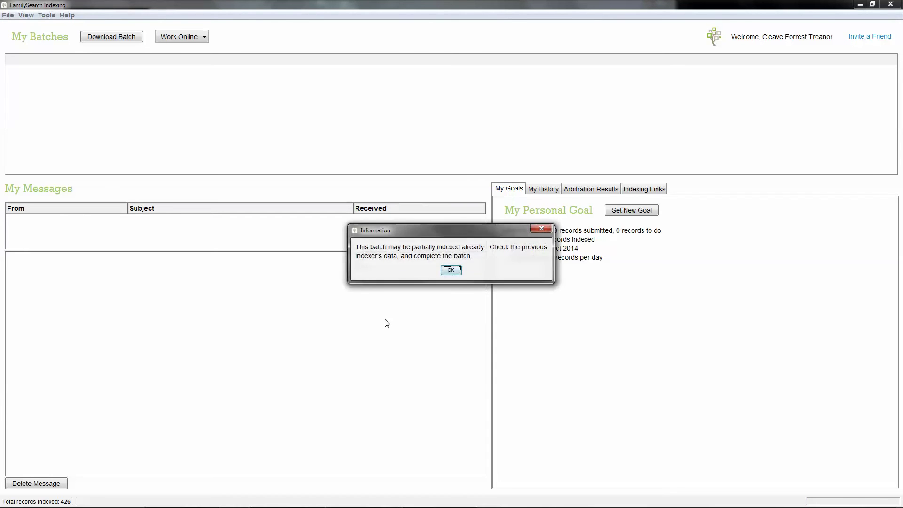
{"action": "left_click", "coordinate": [451, 271]}
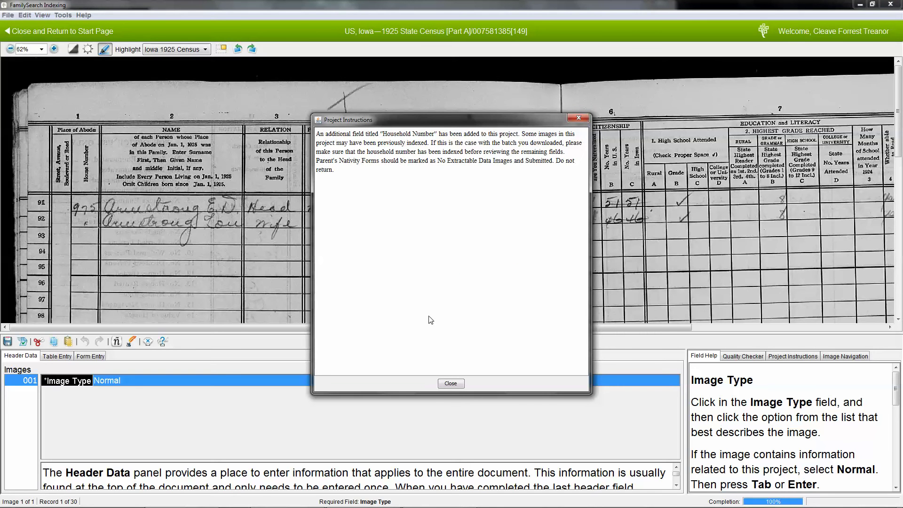
{"action": "left_click", "coordinate": [451, 383]}
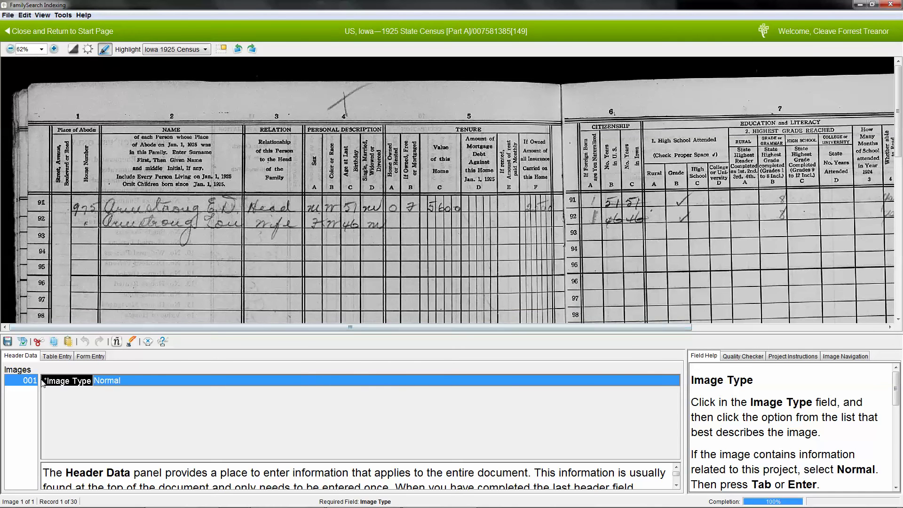
Show the batch records in table entry and set the house number of line 91 to 975
{"action": "left_click", "coordinate": [60, 356]}
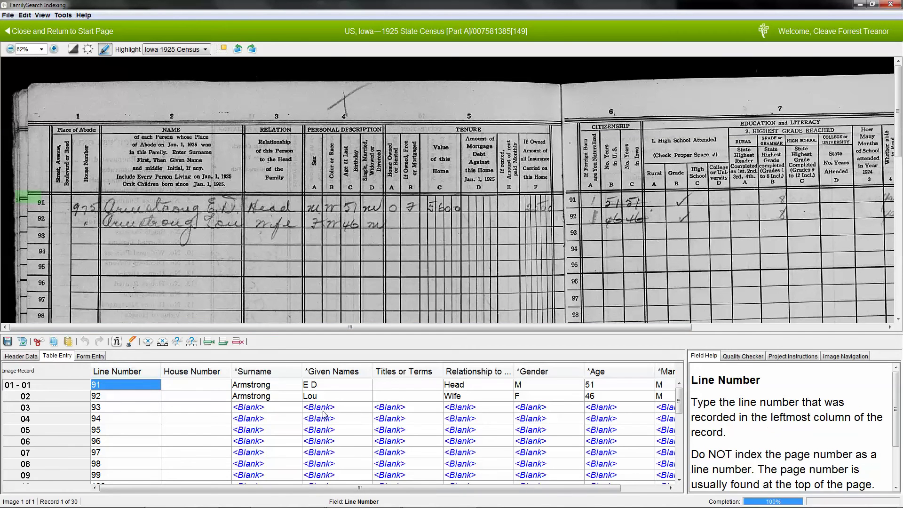
{"action": "scroll", "coordinate": [502, 421], "scroll_direction": "down", "scroll_amount": 2}
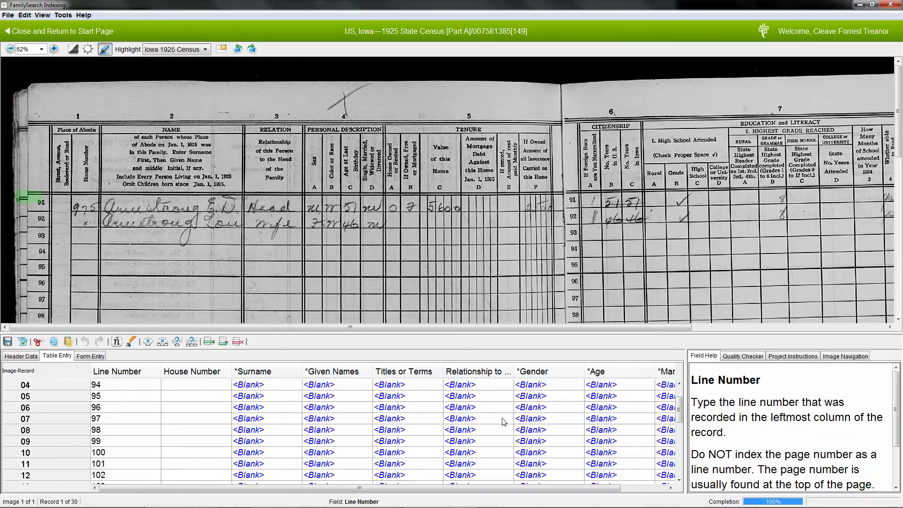
{"action": "scroll", "coordinate": [421, 430], "scroll_direction": "up", "scroll_amount": 2}
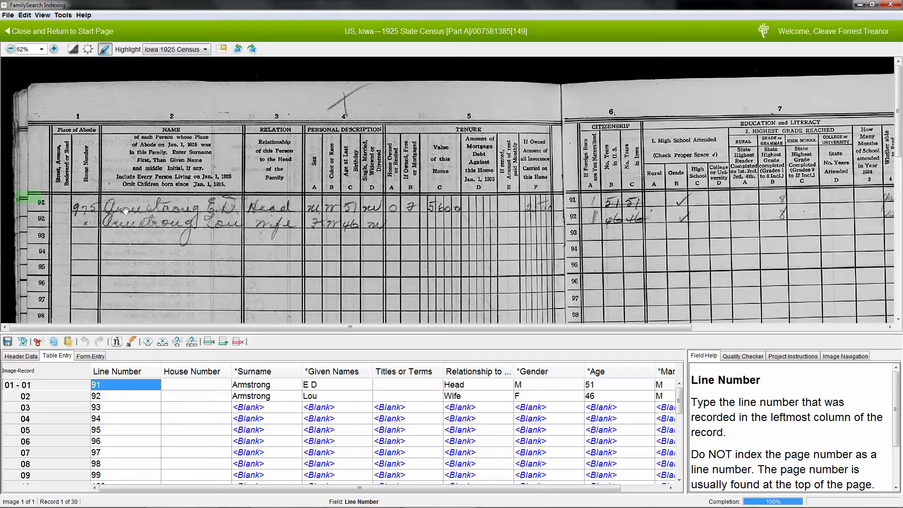
{"action": "left_click", "coordinate": [217, 385]}
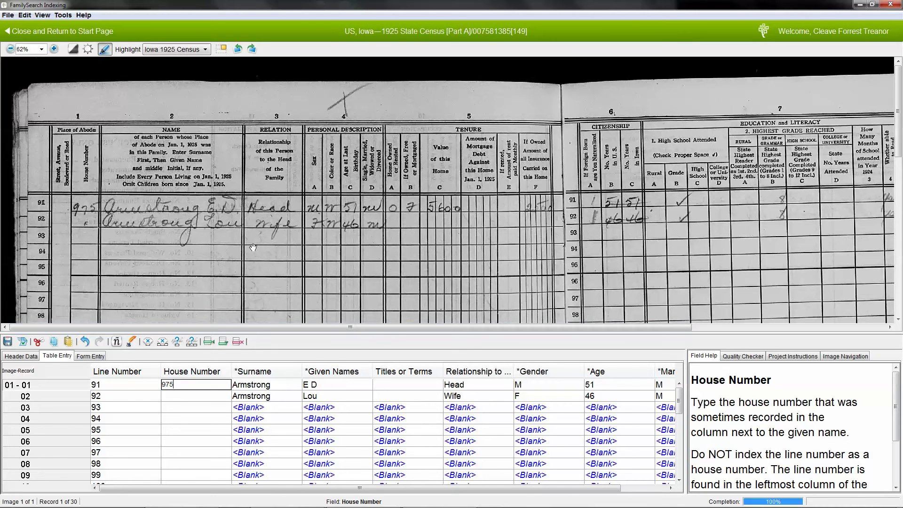
{"action": "left_click", "coordinate": [280, 386]}
Check line 91's given names, title and relationship, and read the field help for Relationship to Head of Household
{"action": "left_click", "coordinate": [359, 391]}
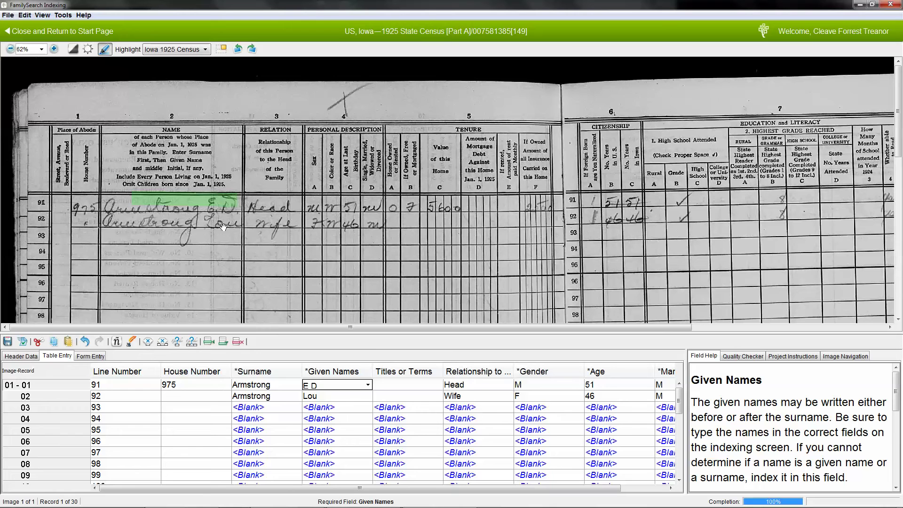
{"action": "left_click", "coordinate": [380, 384]}
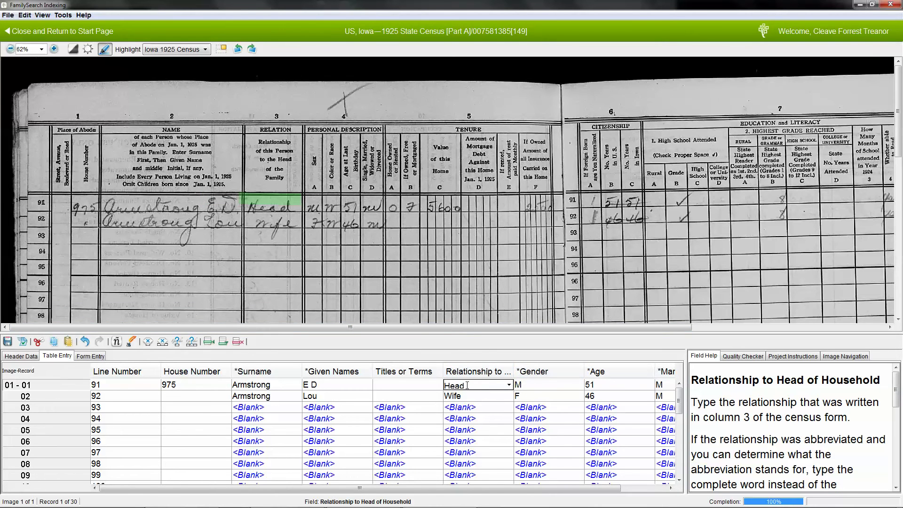
{"action": "double_click", "coordinate": [725, 380]}
{"action": "scroll", "coordinate": [717, 388], "scroll_direction": "down", "scroll_amount": 1}
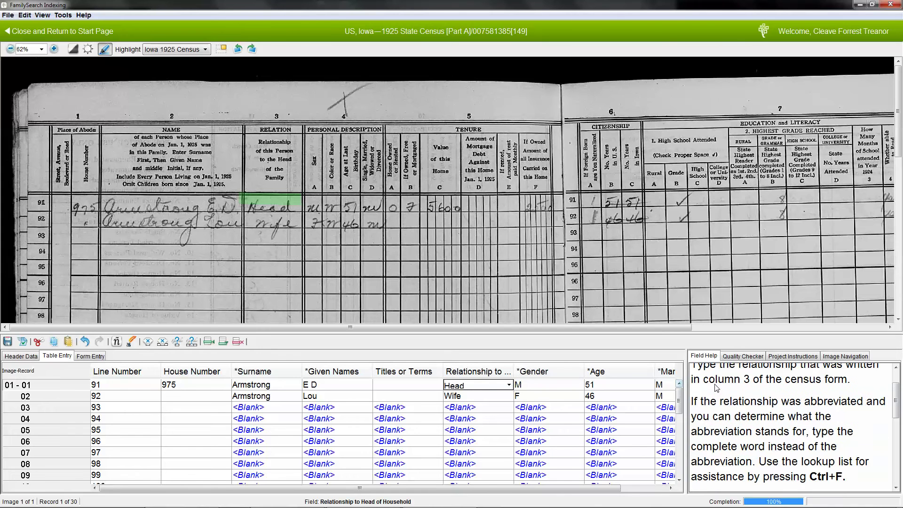
{"action": "scroll", "coordinate": [716, 388], "scroll_direction": "down", "scroll_amount": 2}
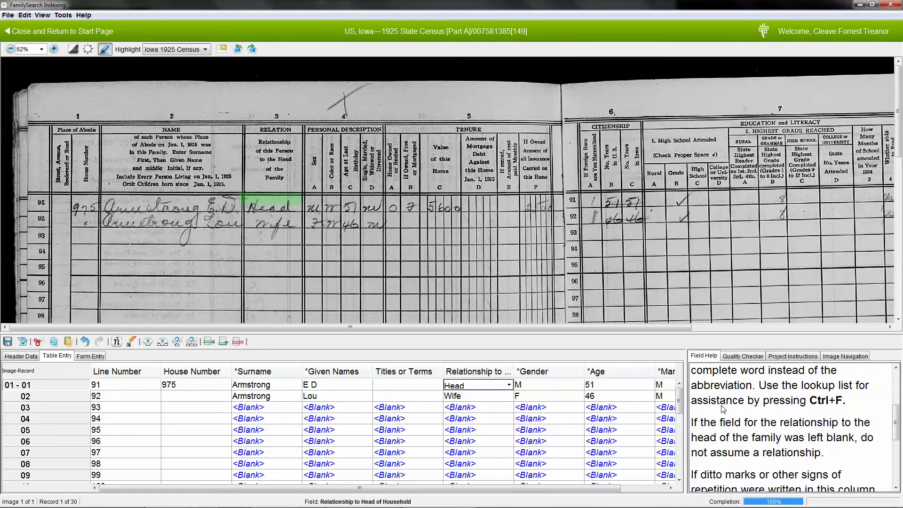
{"action": "scroll", "coordinate": [723, 408], "scroll_direction": "up", "scroll_amount": 3}
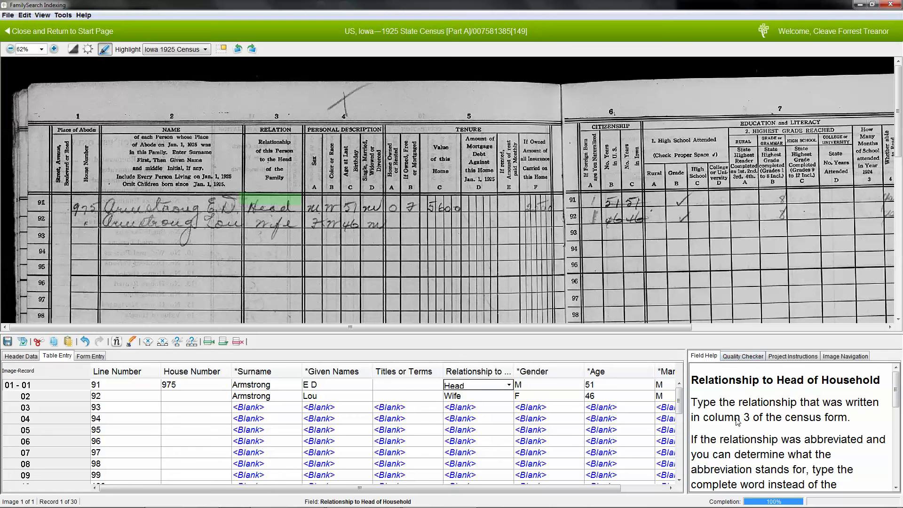
{"action": "scroll", "coordinate": [747, 416], "scroll_direction": "down", "scroll_amount": 6}
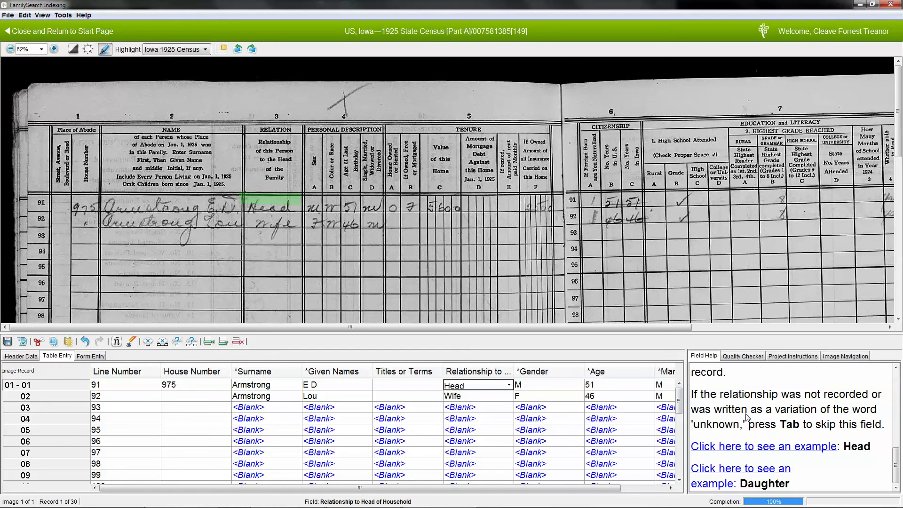
{"action": "scroll", "coordinate": [747, 417], "scroll_direction": "up", "scroll_amount": 6}
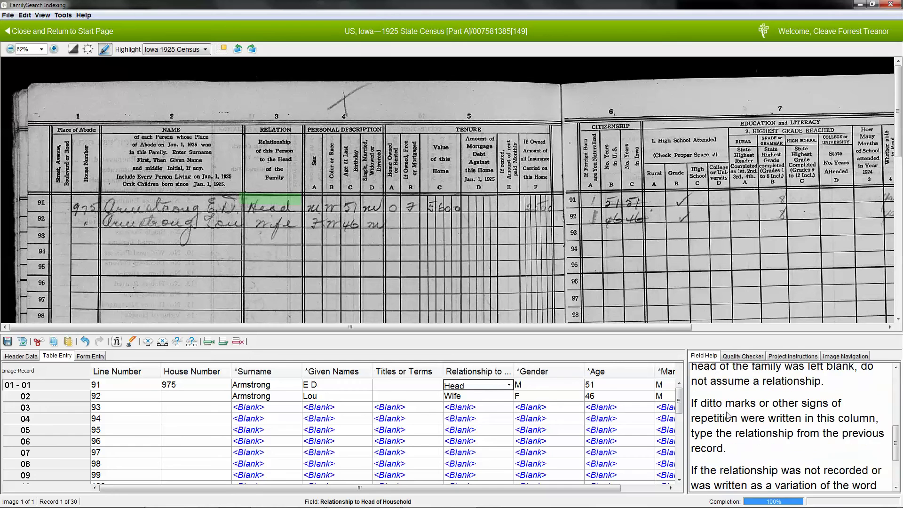
Look through the quality checker and project instructions, and view different areas of the census page with image navigation
{"action": "left_click", "coordinate": [735, 356]}
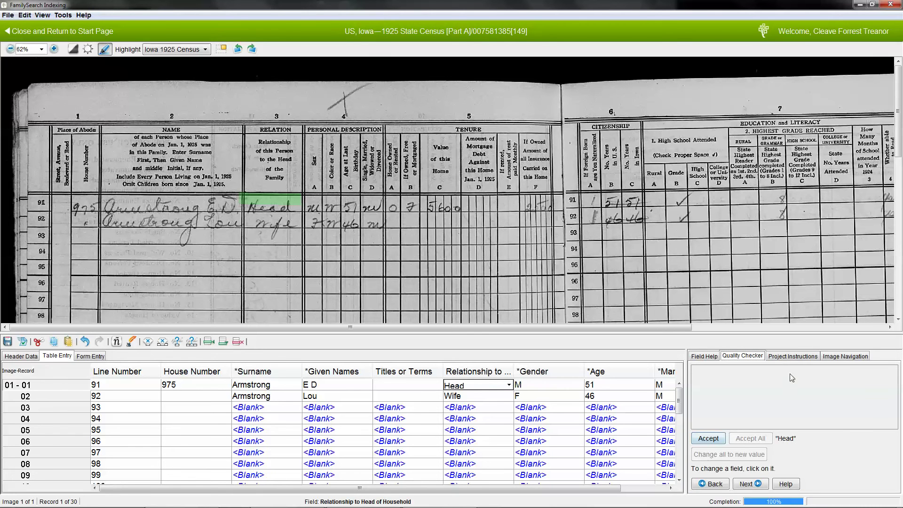
{"action": "left_click", "coordinate": [794, 355]}
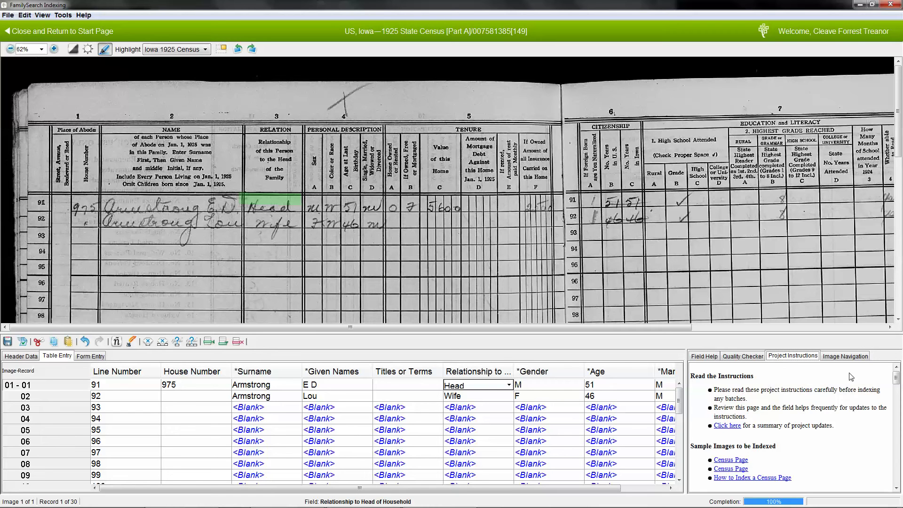
{"action": "left_click", "coordinate": [847, 356]}
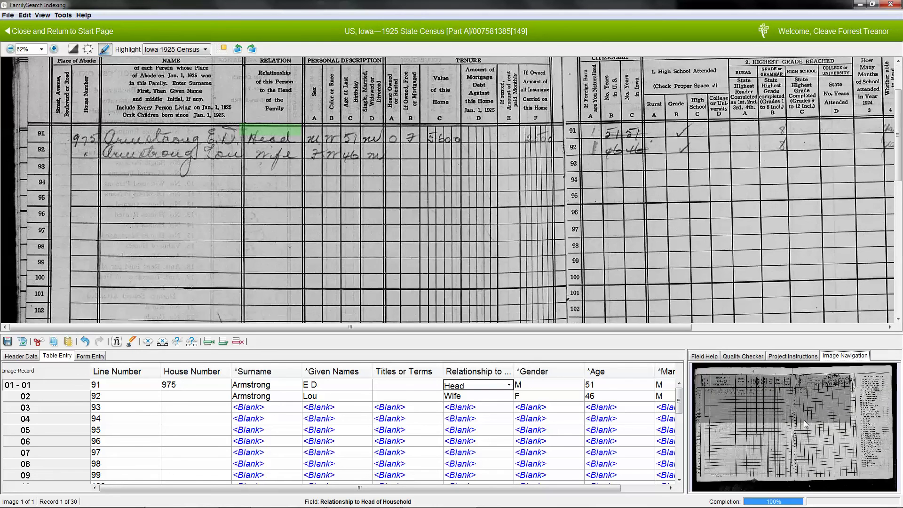
{"action": "left_click", "coordinate": [800, 399]}
{"action": "left_click", "coordinate": [724, 388]}
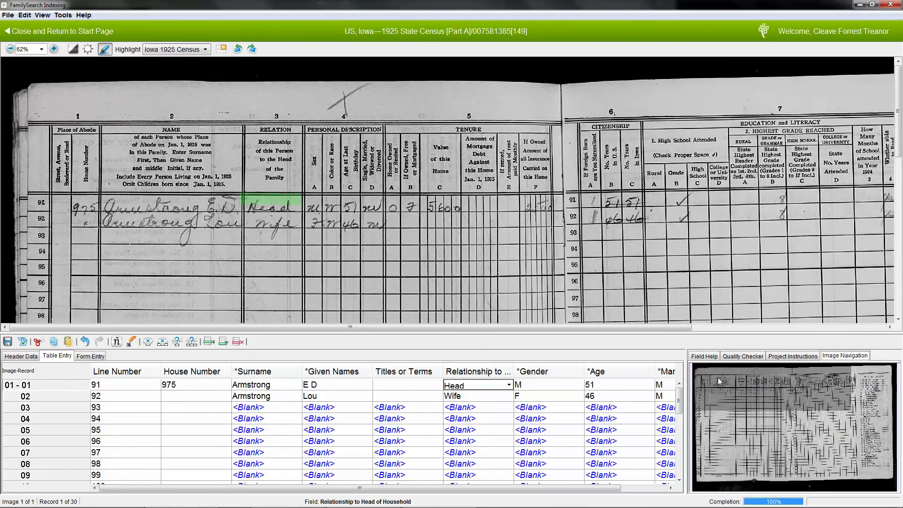
{"action": "left_click", "coordinate": [817, 374]}
{"action": "left_click", "coordinate": [719, 369]}
Check the gender, age and marital status entries of line 91 against the census image
{"action": "left_click", "coordinate": [551, 384]}
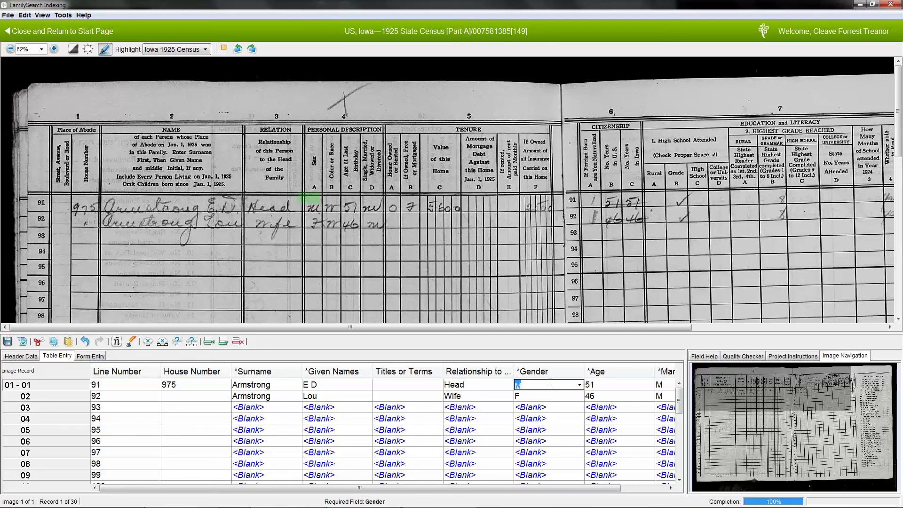
{"action": "key", "text": "Tab"}
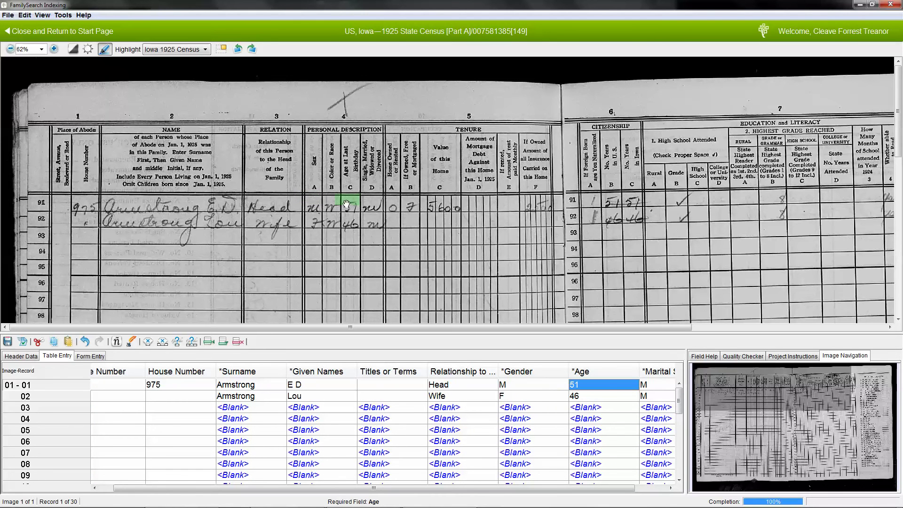
{"action": "key", "text": "Tab"}
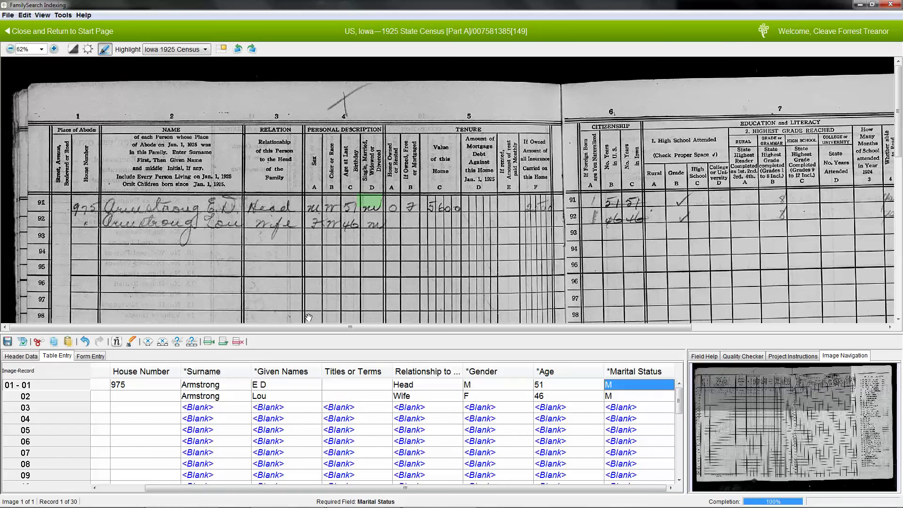
Set the house number of line 92 to 975 and check its surname against the census image
{"action": "key", "text": "Tab"}
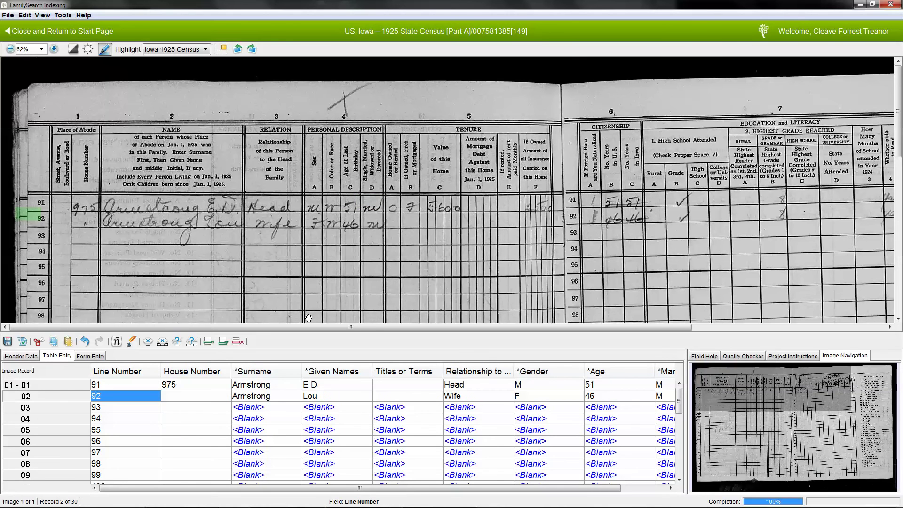
{"action": "key", "text": "Tab"}
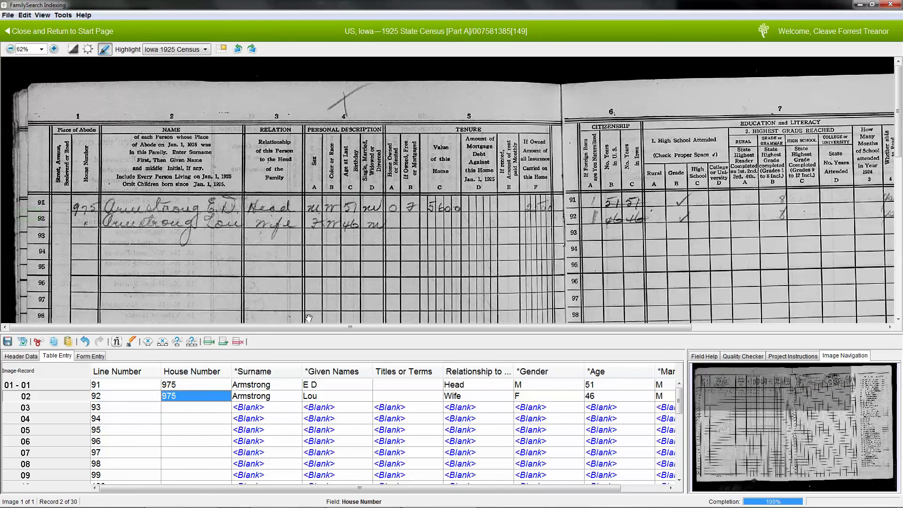
{"action": "key", "text": "Tab"}
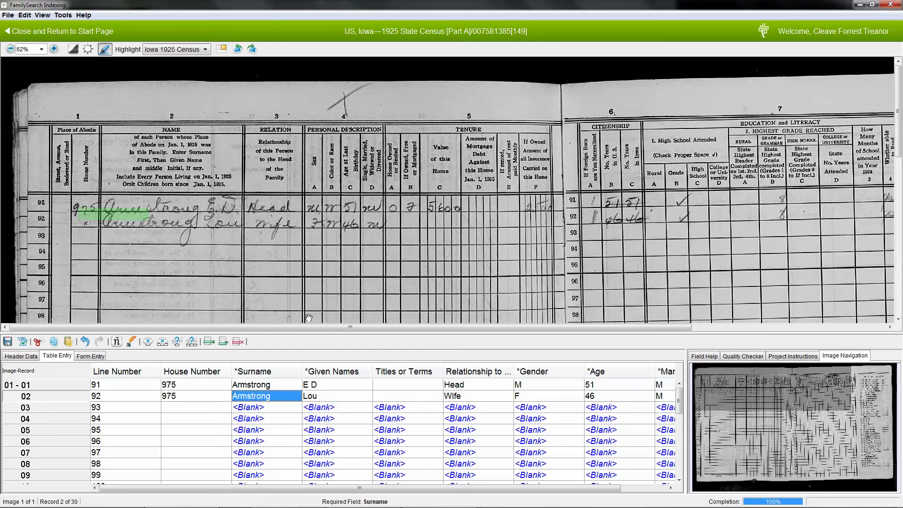
{"action": "left_click", "coordinate": [169, 392]}
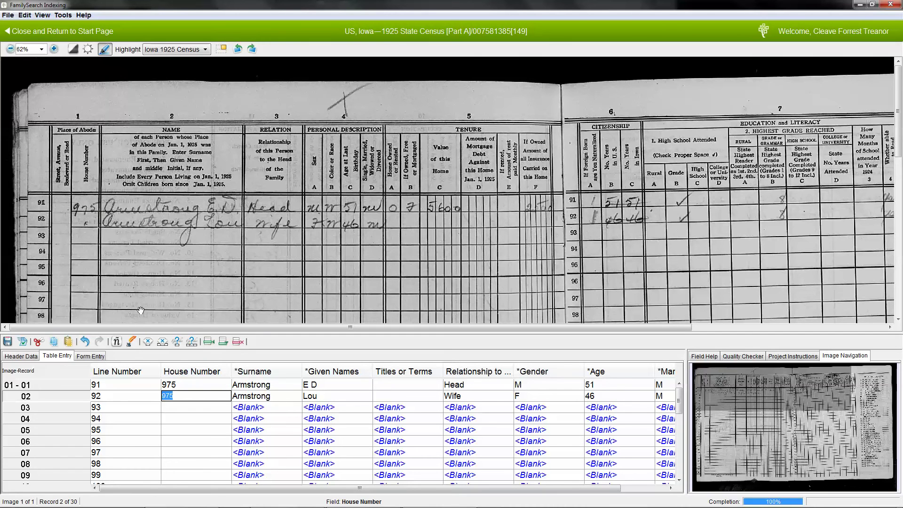
{"action": "left_click", "coordinate": [240, 399]}
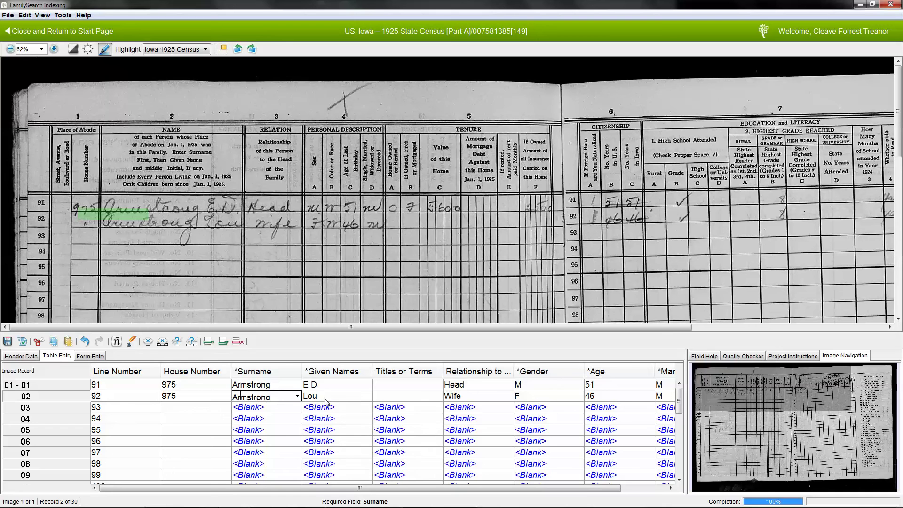
Check line 92's given names, title, relationship, gender, age and marital status against the census image
{"action": "key", "text": "Tab"}
{"action": "key", "text": "Tab"}
{"action": "key", "text": "Tab"}
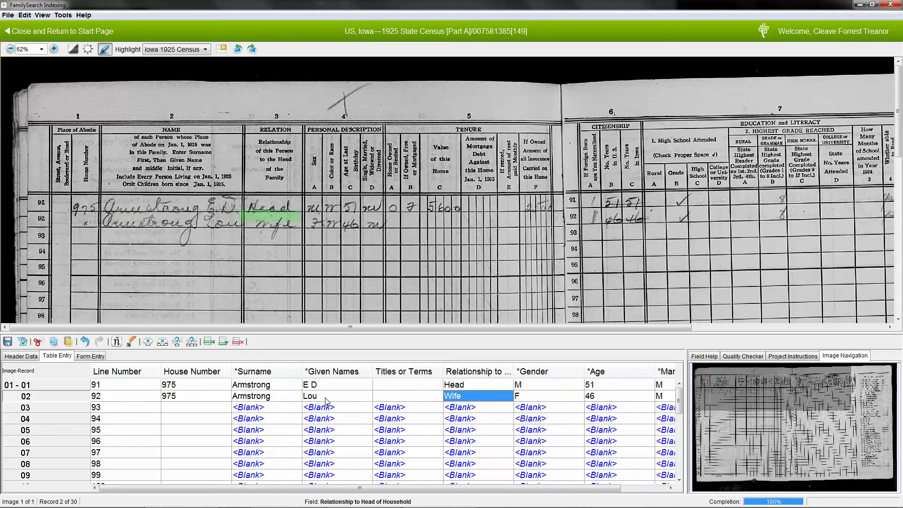
{"action": "key", "text": "Tab"}
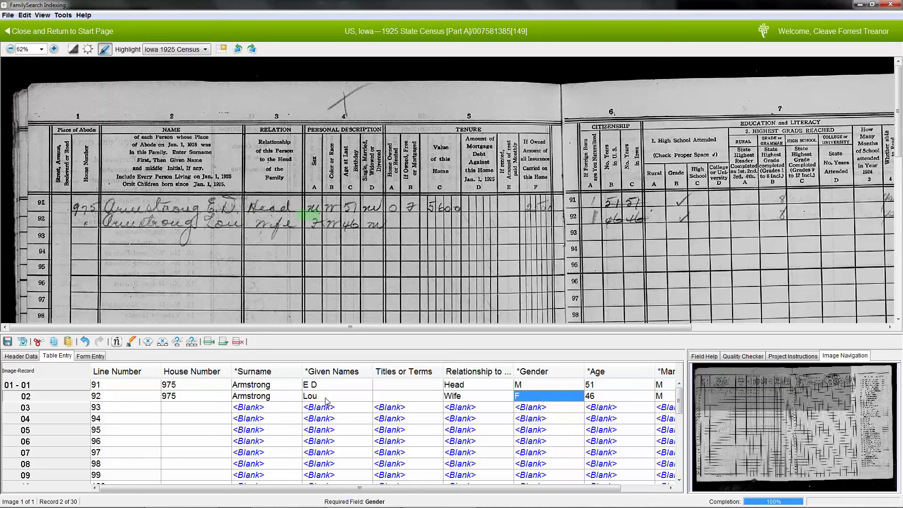
{"action": "key", "text": "Tab"}
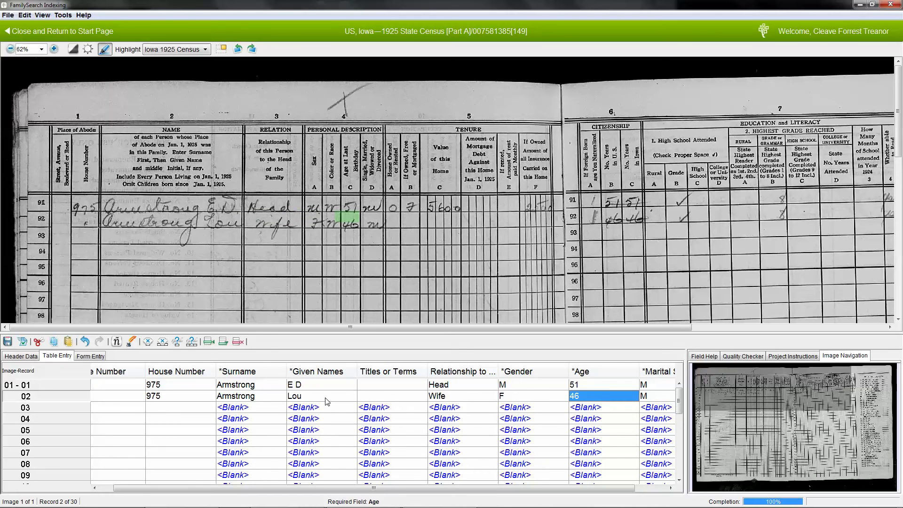
{"action": "key", "text": "Tab"}
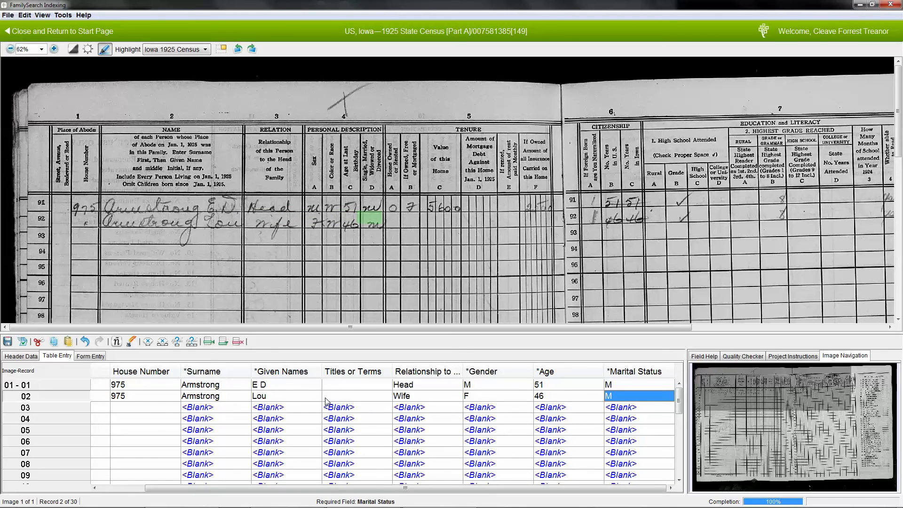
{"action": "key", "text": "Tab"}
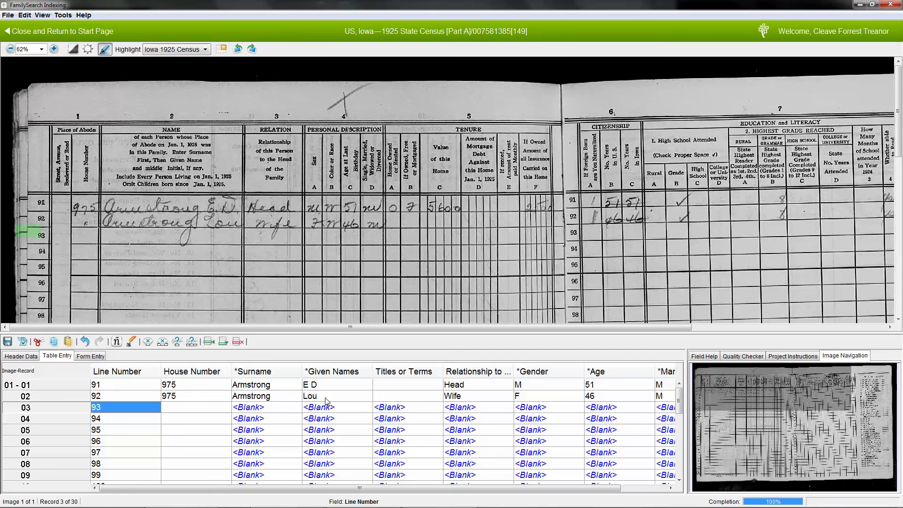
Check lines 93 to 120 in the record table and on the census image for any written entries
{"action": "scroll", "coordinate": [256, 419], "scroll_direction": "down", "scroll_amount": 7}
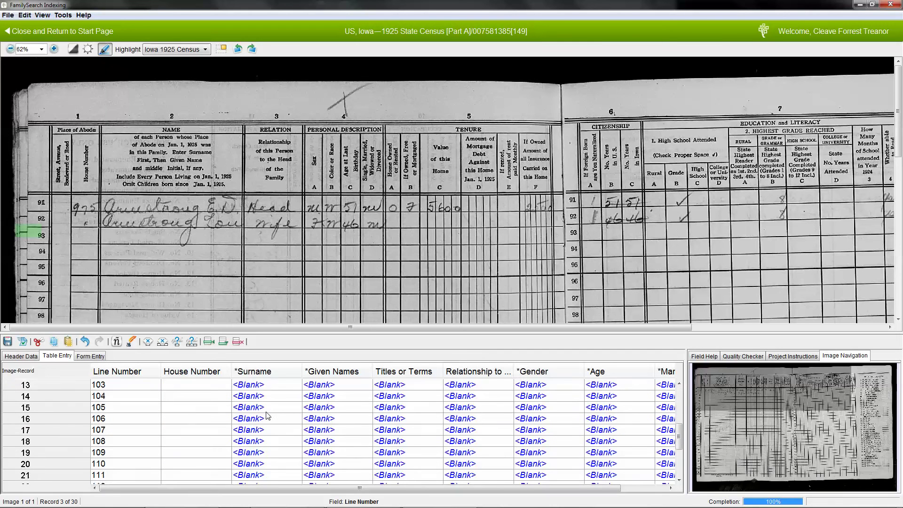
{"action": "scroll", "coordinate": [263, 453], "scroll_direction": "up", "scroll_amount": 7}
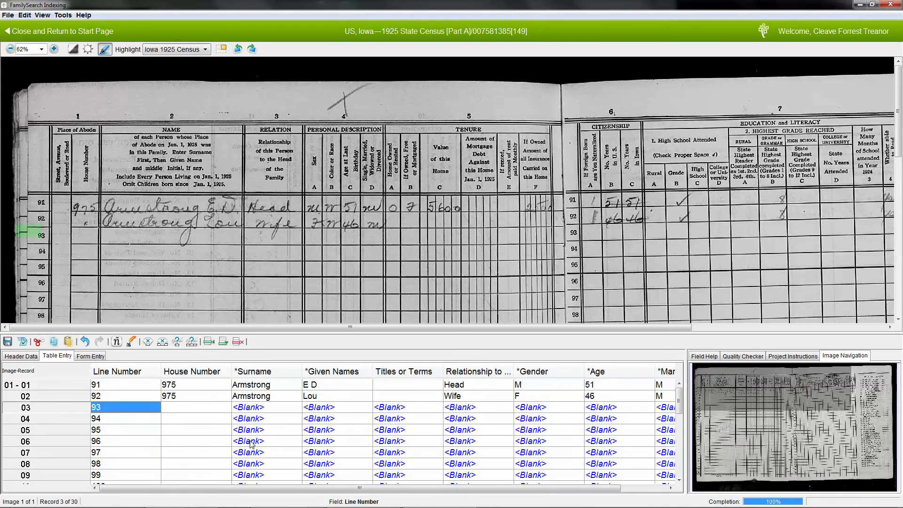
{"action": "left_click_drag", "start_coordinate": [230, 287], "coordinate": [236, 35]}
{"action": "left_click_drag", "start_coordinate": [231, 292], "coordinate": [233, 89]}
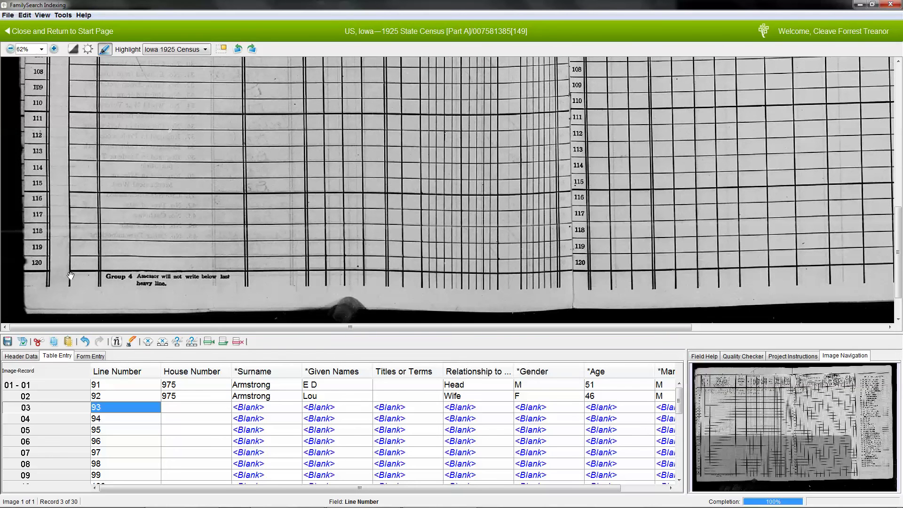
{"action": "left_click", "coordinate": [212, 442]}
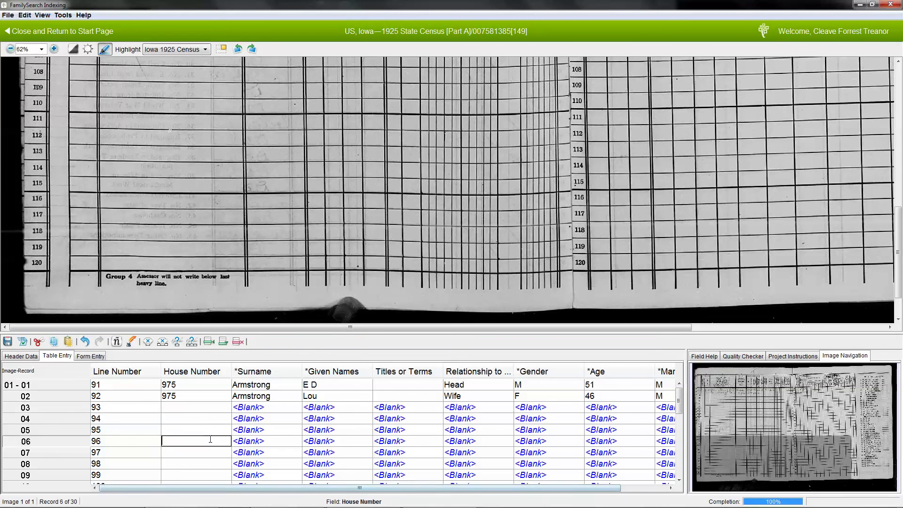
{"action": "scroll", "coordinate": [212, 443], "scroll_direction": "down", "scroll_amount": 7}
{"action": "scroll", "coordinate": [214, 444], "scroll_direction": "up", "scroll_amount": 7}
Mark the house numbers of lines 93 to 99 as blank, clearing the 975 copied into line 93
{"action": "left_click", "coordinate": [204, 406]}
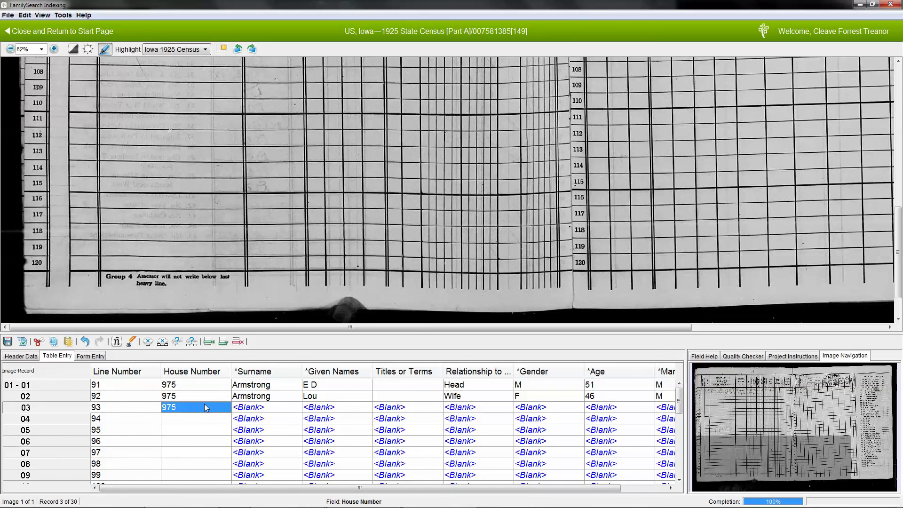
{"action": "key", "text": "ctrl+d"}
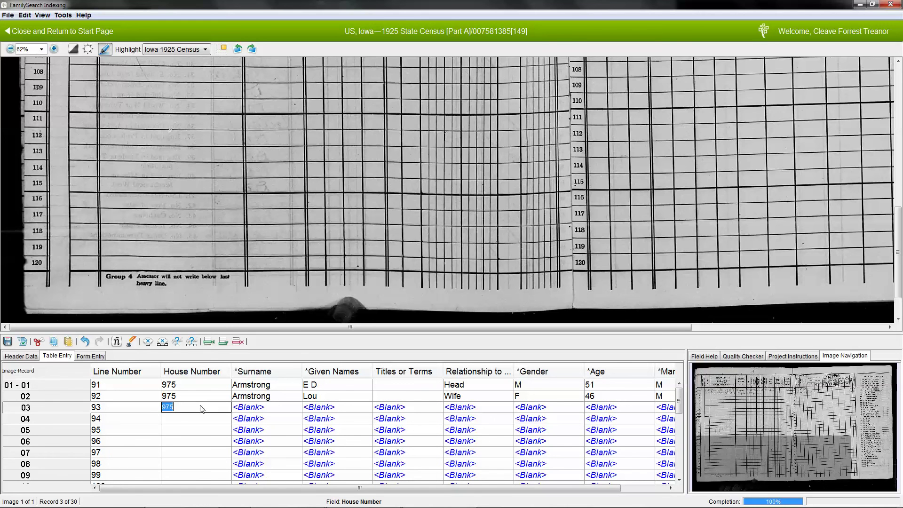
{"action": "key", "text": "Delete"}
{"action": "key", "text": "Tab"}
{"action": "left_click", "coordinate": [195, 418]}
{"action": "key", "text": "Tab"}
{"action": "left_click", "coordinate": [188, 428]}
{"action": "key", "text": "Tab"}
{"action": "left_click", "coordinate": [188, 441]}
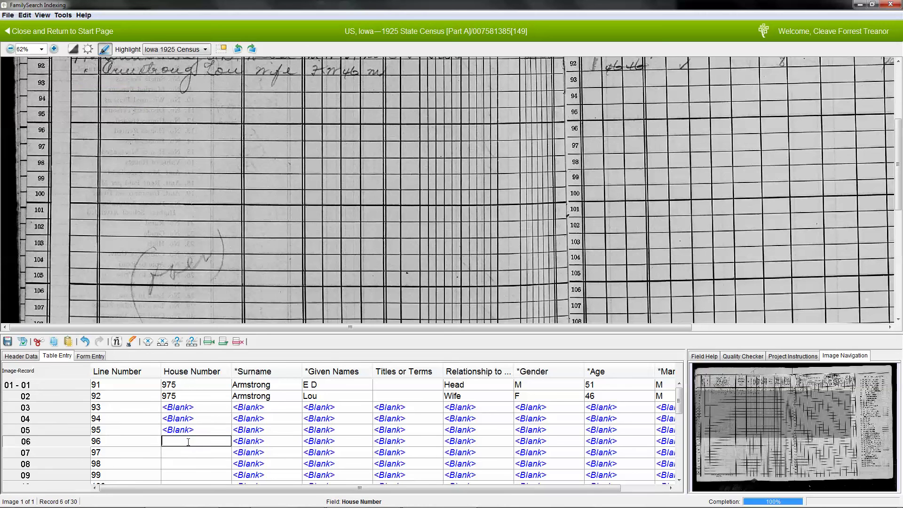
{"action": "key", "text": "Tab"}
{"action": "left_click", "coordinate": [189, 457]}
{"action": "key", "text": "Tab"}
{"action": "left_click", "coordinate": [185, 465]}
{"action": "key", "text": "Tab"}
{"action": "left_click", "coordinate": [184, 472]}
{"action": "scroll", "coordinate": [184, 473], "scroll_direction": "down", "scroll_amount": 2}
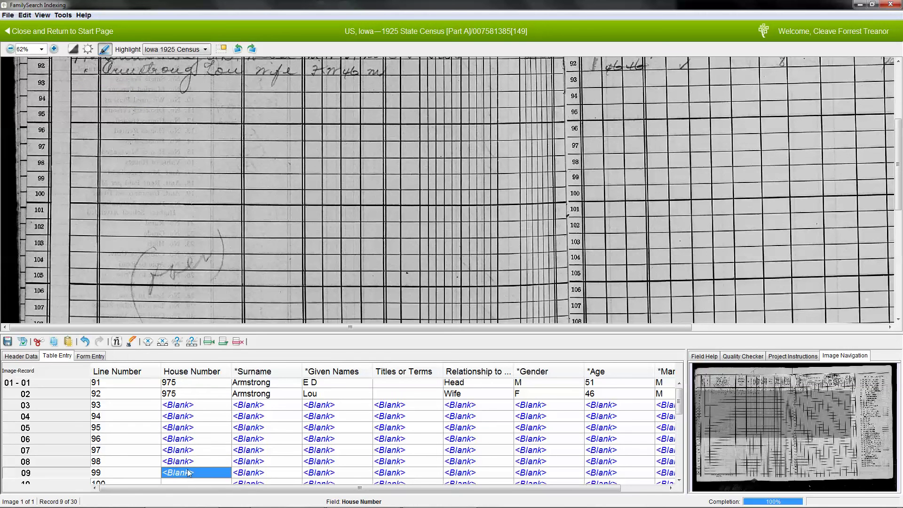
Mark the house numbers of lines 100 to 111 as blank
{"action": "left_click", "coordinate": [188, 421]}
{"action": "left_click", "coordinate": [188, 429]}
{"action": "left_click", "coordinate": [187, 443]}
{"action": "left_click", "coordinate": [186, 456]}
{"action": "left_click", "coordinate": [186, 465]}
{"action": "scroll", "coordinate": [188, 459], "scroll_direction": "down", "scroll_amount": 2}
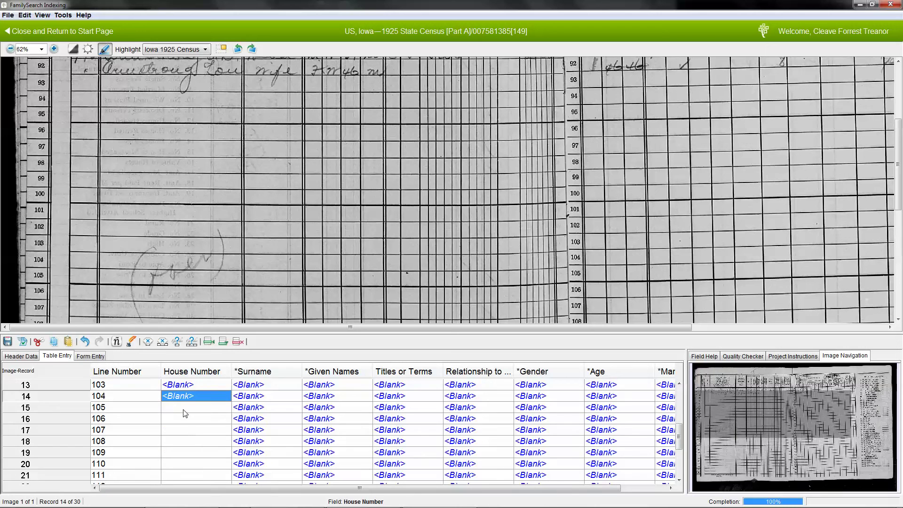
{"action": "left_click", "coordinate": [185, 409]}
{"action": "left_click", "coordinate": [184, 419]}
{"action": "left_click", "coordinate": [185, 430]}
{"action": "left_click", "coordinate": [184, 441]}
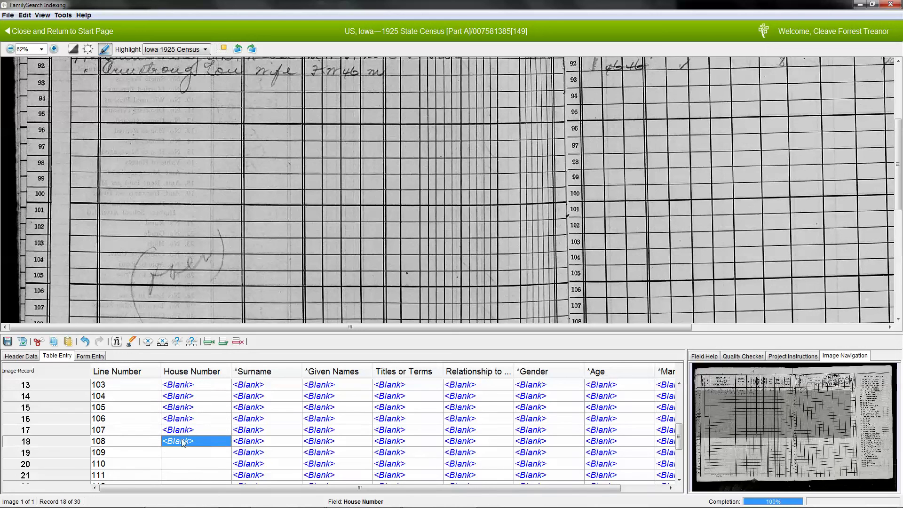
{"action": "left_click", "coordinate": [185, 452]}
{"action": "left_click", "coordinate": [184, 464]}
{"action": "left_click", "coordinate": [185, 475]}
{"action": "scroll", "coordinate": [185, 465], "scroll_direction": "down", "scroll_amount": 3}
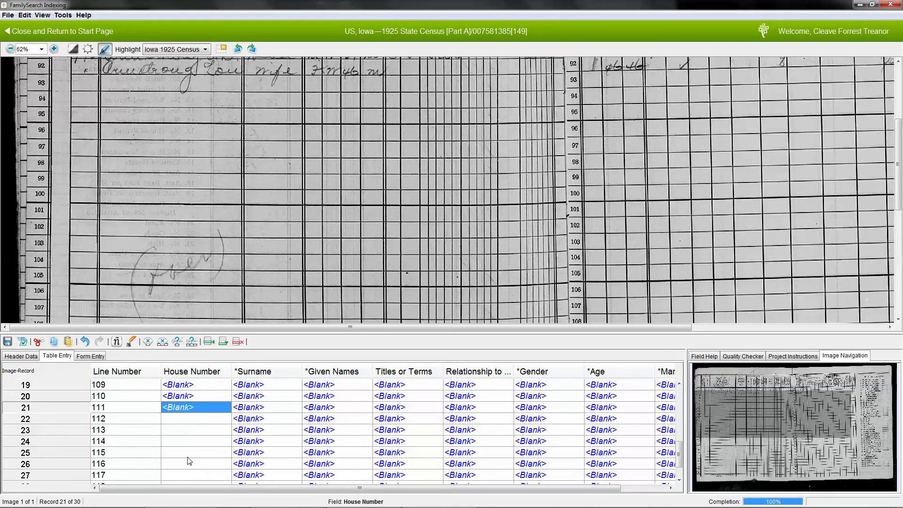
Mark the house numbers of the last lines, 112 to 120, as blank
{"action": "left_click", "coordinate": [185, 393]}
{"action": "left_click", "coordinate": [185, 403]}
{"action": "left_click", "coordinate": [185, 411]}
{"action": "left_click", "coordinate": [184, 424]}
{"action": "left_click", "coordinate": [184, 435]}
{"action": "left_click", "coordinate": [183, 446]}
{"action": "left_click", "coordinate": [183, 458]}
{"action": "left_click", "coordinate": [183, 469]}
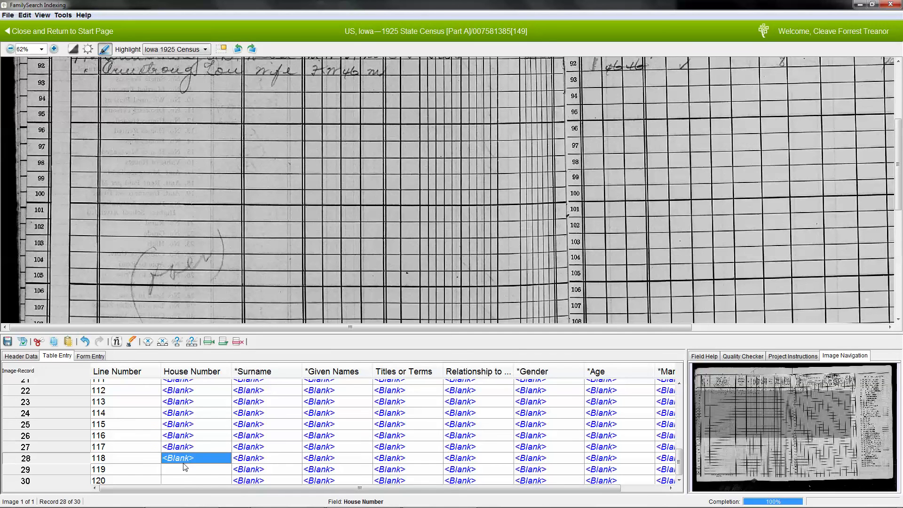
{"action": "left_click", "coordinate": [185, 480]}
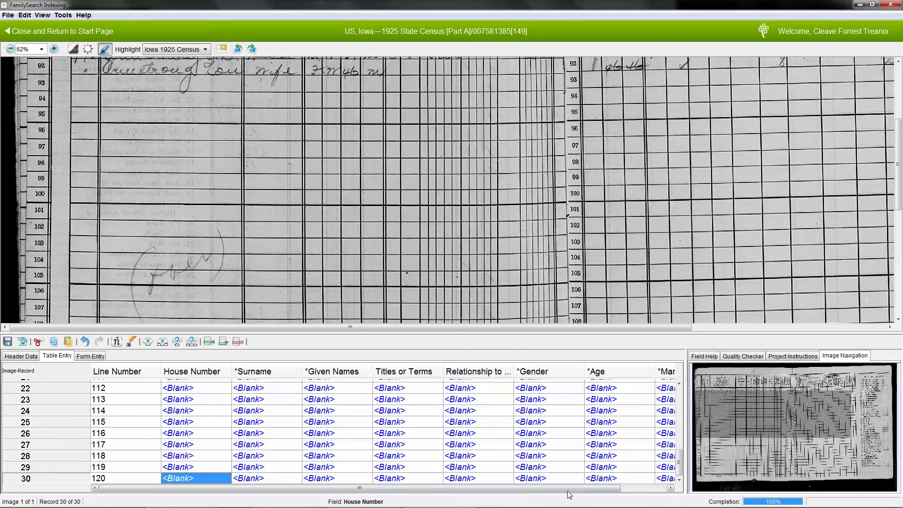
Submit the completed census batch and show the indexing history with the points earned
{"action": "left_click_drag", "start_coordinate": [603, 490], "coordinate": [650, 489]}
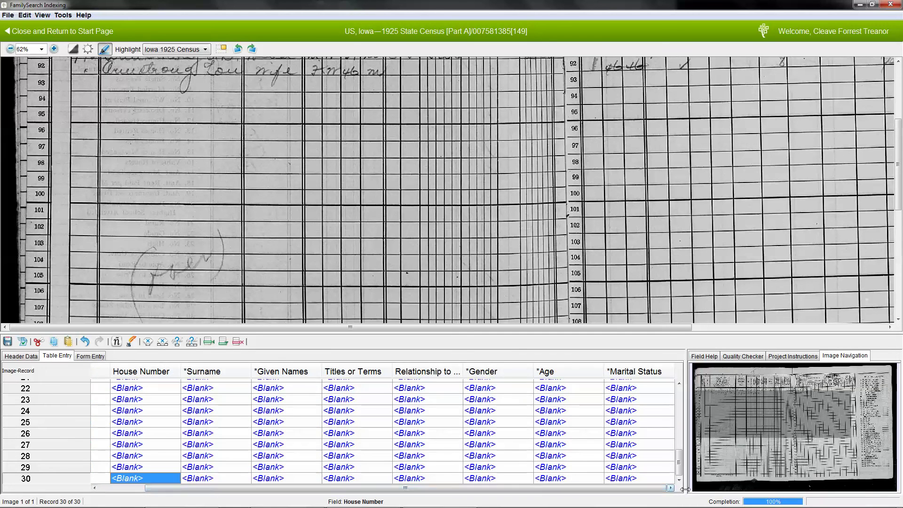
{"action": "left_click", "coordinate": [23, 342]}
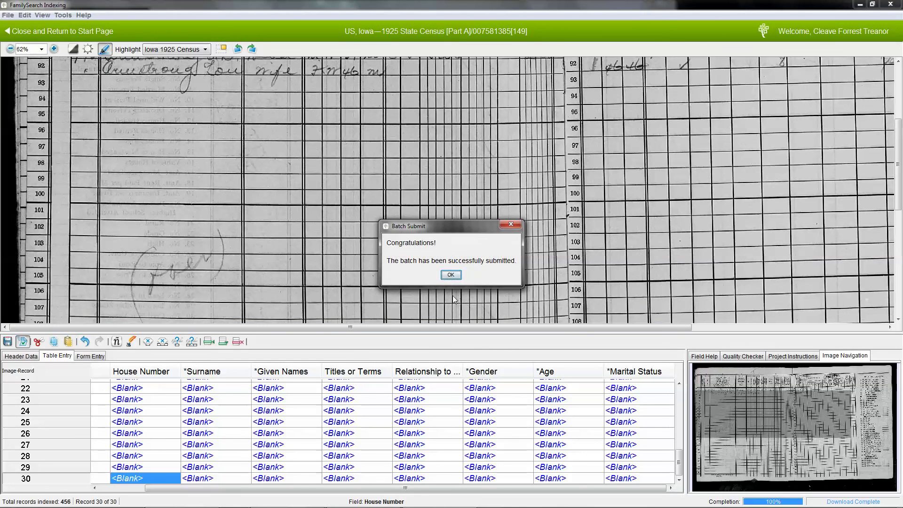
{"action": "left_click", "coordinate": [448, 276]}
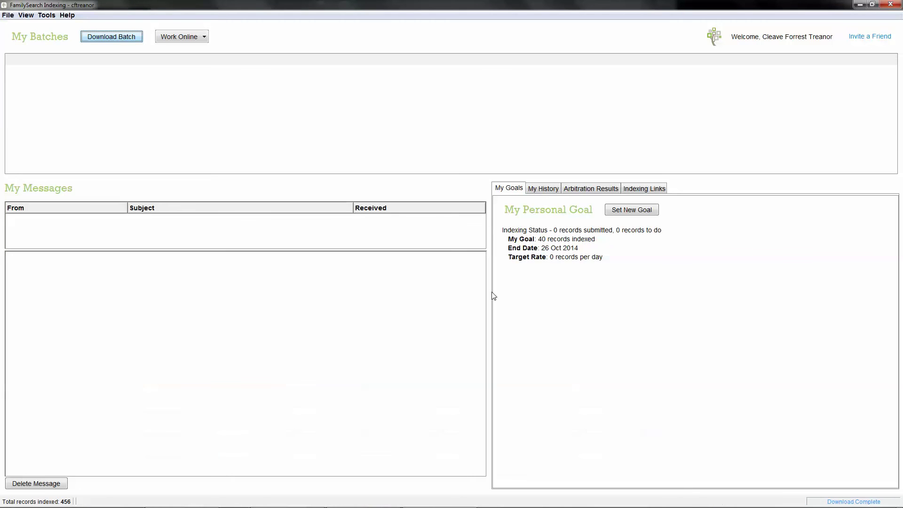
{"action": "left_click", "coordinate": [547, 192]}
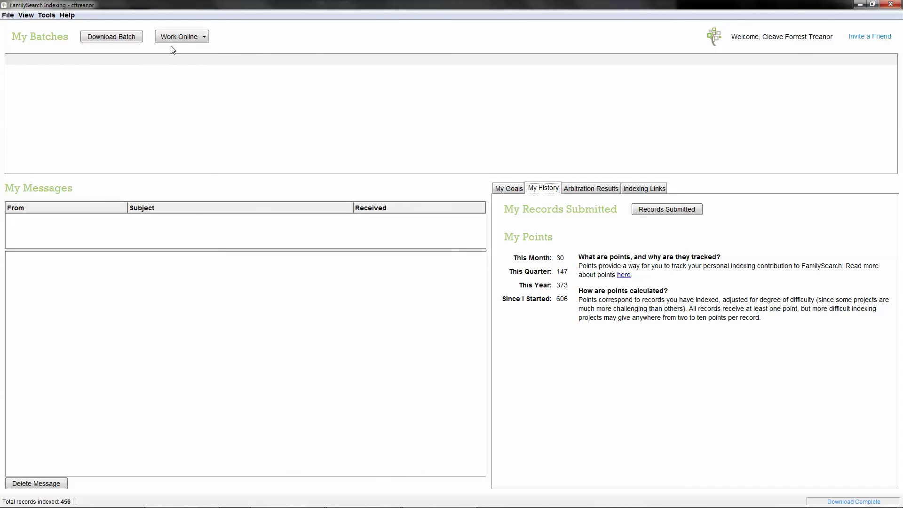
Open the selection of batches to download and look through the US projects with their descriptions, levels and points
{"action": "left_click", "coordinate": [126, 40]}
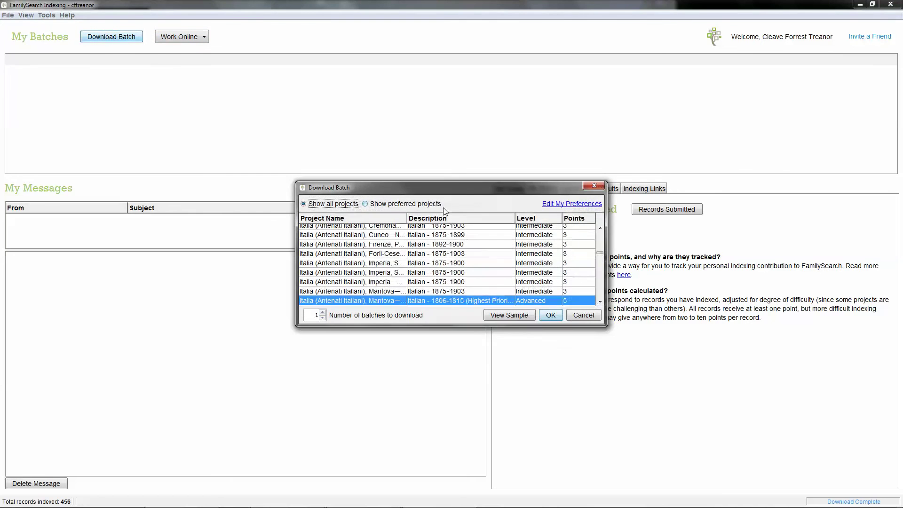
{"action": "scroll", "coordinate": [371, 250], "scroll_direction": "down", "scroll_amount": 10}
{"action": "scroll", "coordinate": [365, 251], "scroll_direction": "down", "scroll_amount": 15}
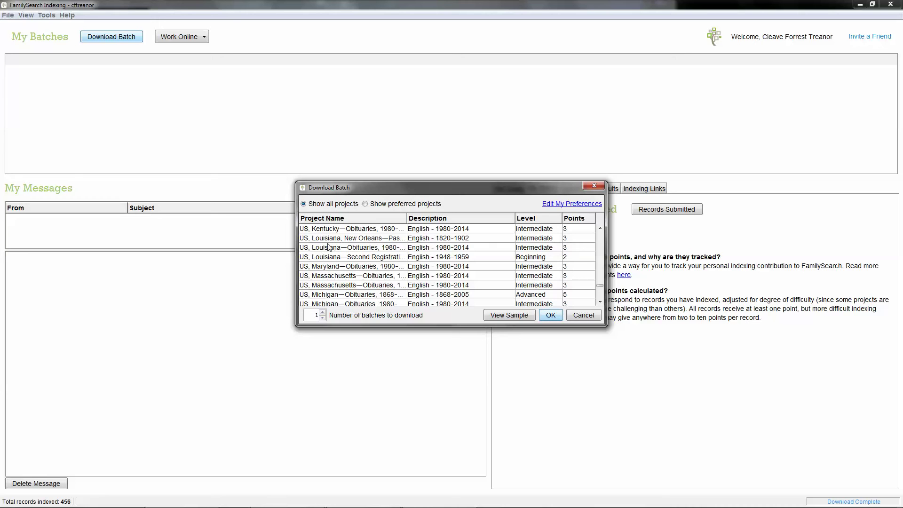
{"action": "scroll", "coordinate": [371, 251], "scroll_direction": "down", "scroll_amount": 2}
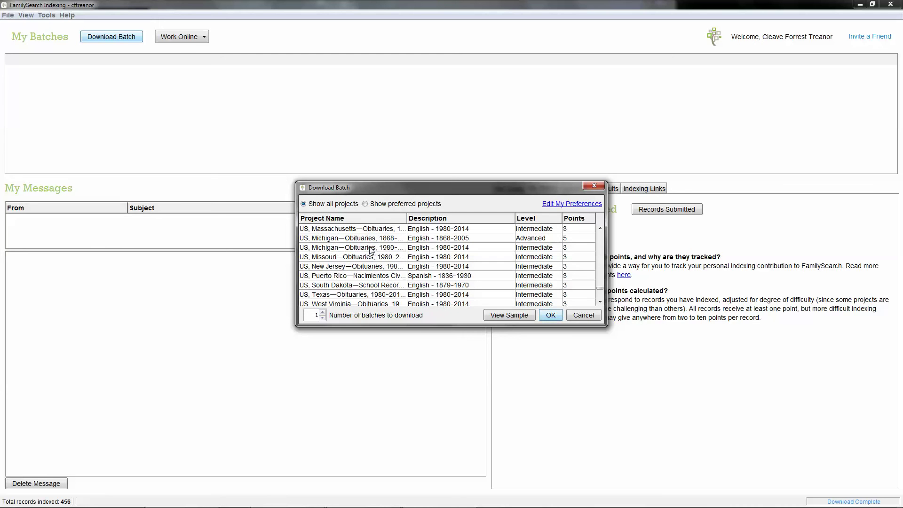
{"action": "scroll", "coordinate": [340, 258], "scroll_direction": "down", "scroll_amount": 1}
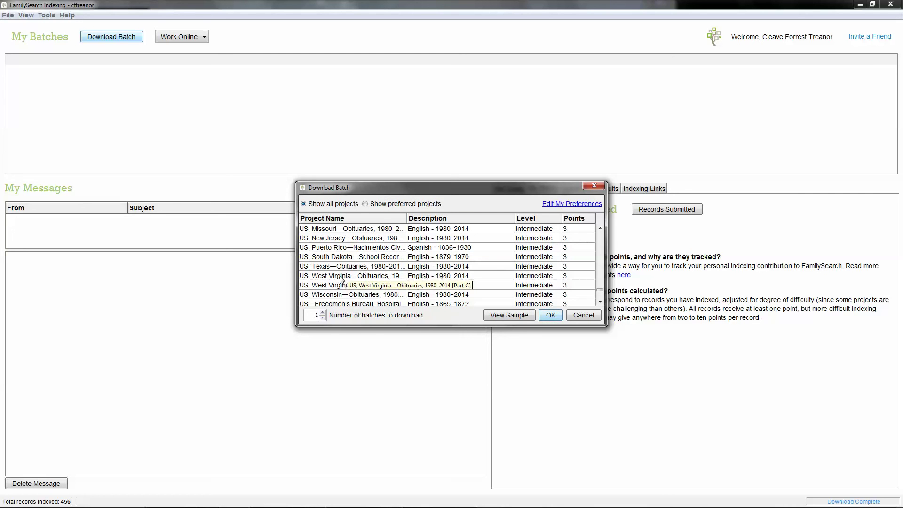